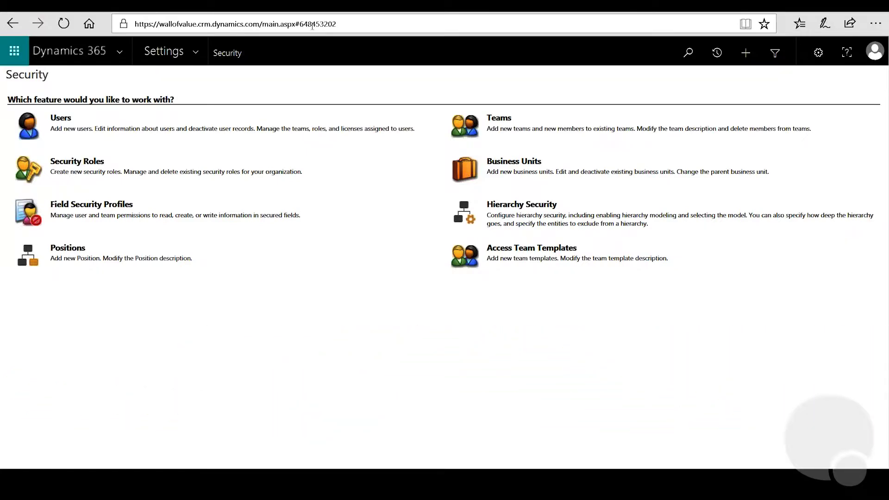
- Go to Settings > Security > Teams and start a new team record
{"action": "left_click", "coordinate": [200, 53]}
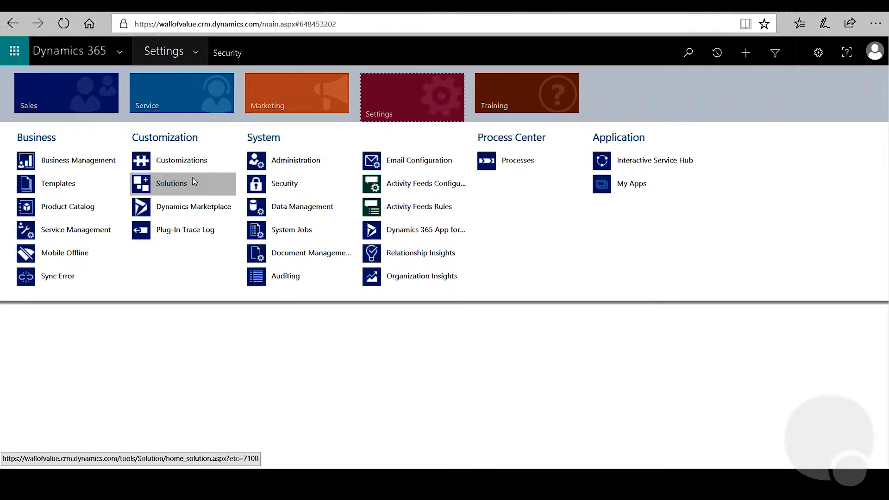
{"action": "left_click", "coordinate": [280, 187]}
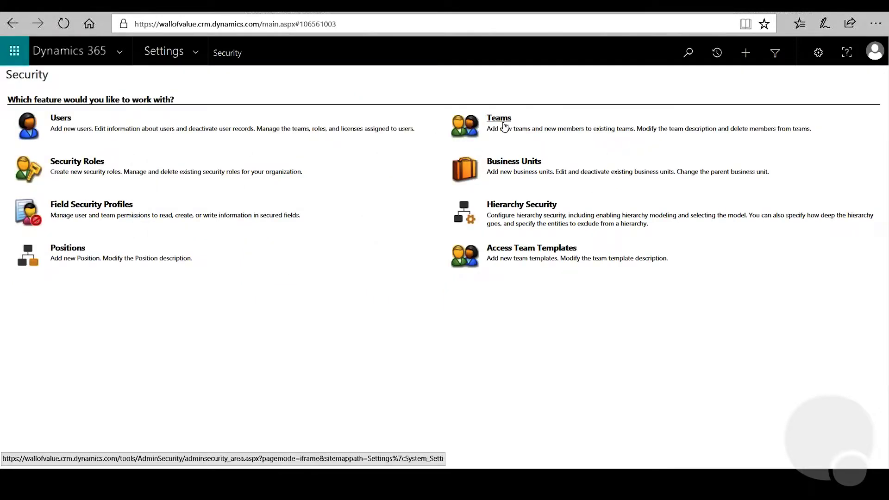
{"action": "left_click", "coordinate": [497, 121]}
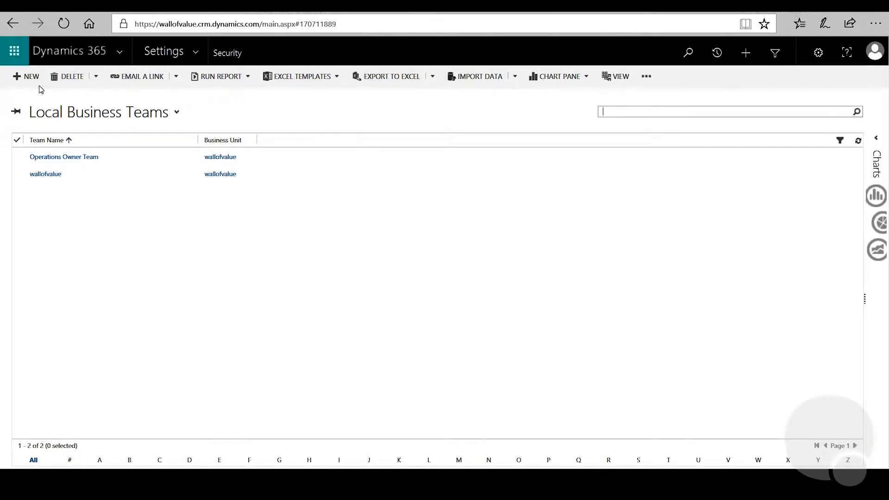
{"action": "left_click", "coordinate": [26, 77]}
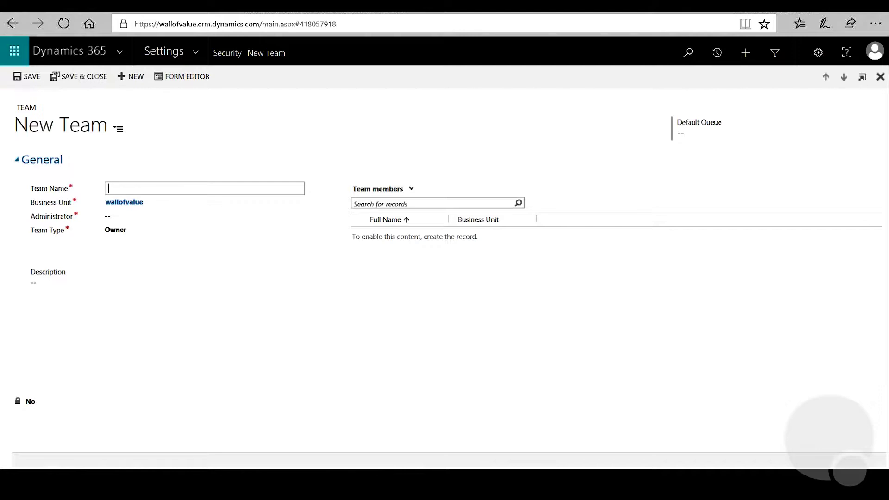
- Name the team 'My New Owner Team' and choose a user as its administrator
{"action": "type", "text": "My New Owner Team"}
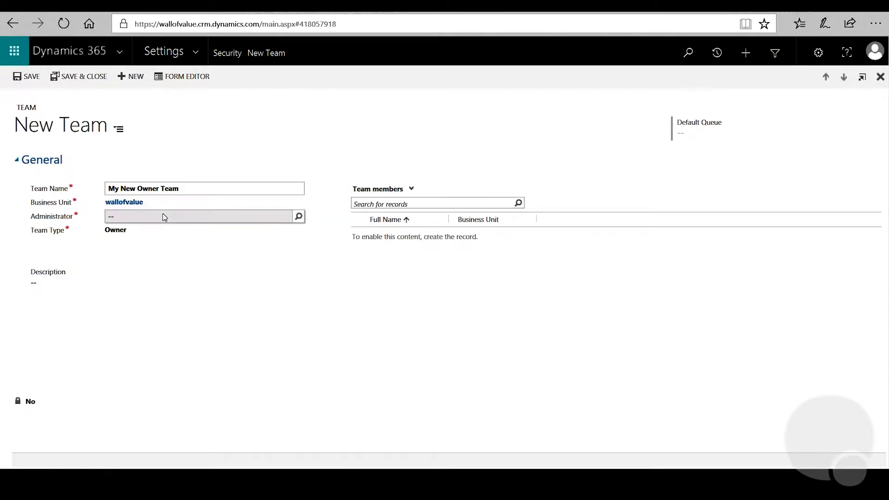
{"action": "left_click", "coordinate": [163, 215]}
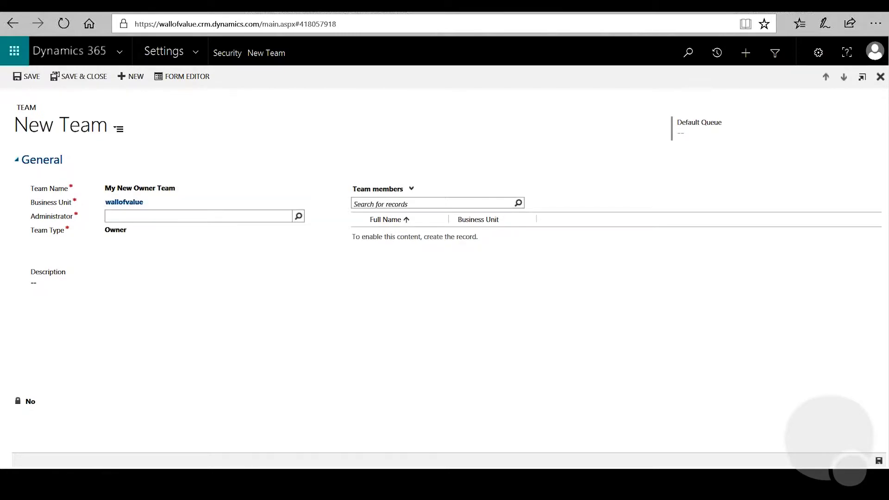
{"action": "left_click", "coordinate": [299, 218]}
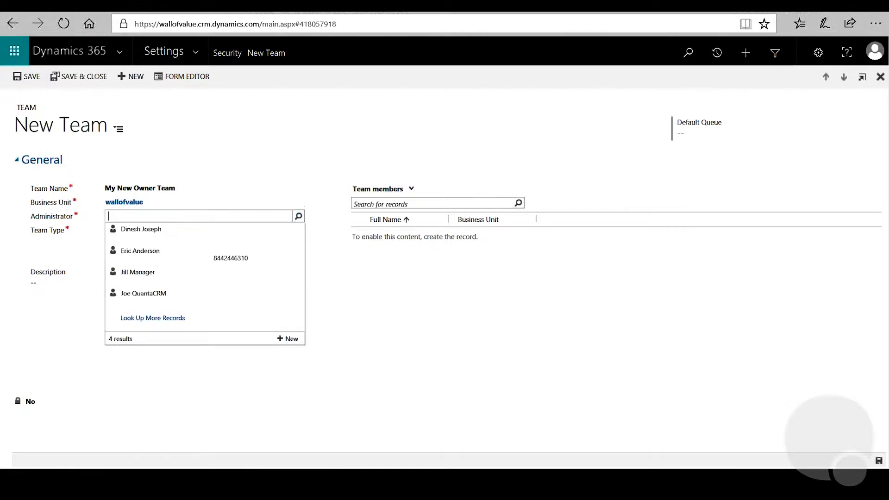
{"action": "left_click", "coordinate": [148, 294]}
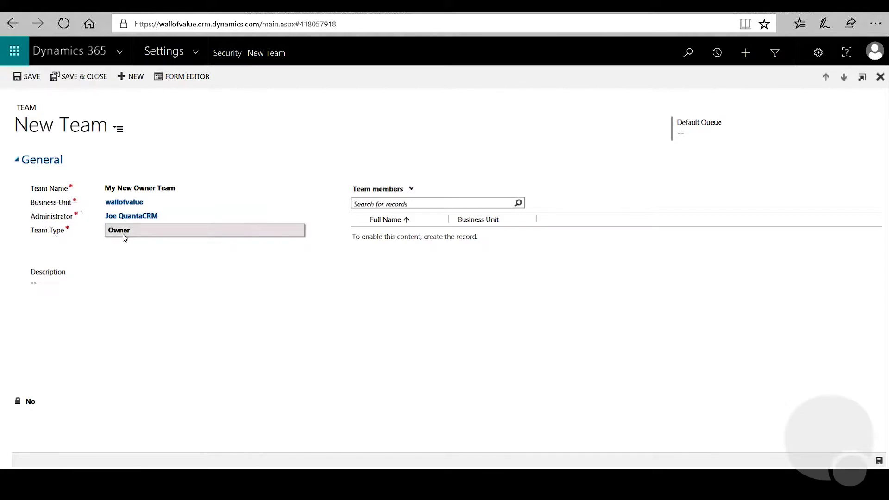
- Enter the description 'Managers' and save the team
{"action": "left_click", "coordinate": [72, 285]}
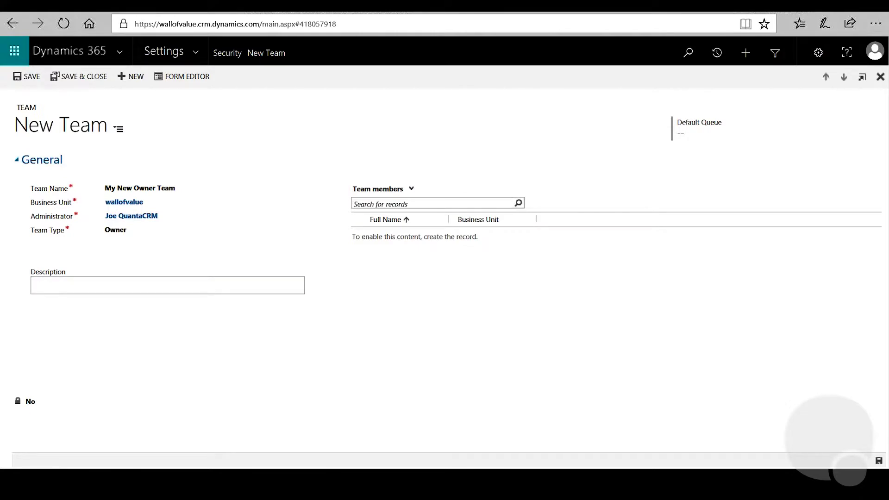
{"action": "type", "text": "Managers"}
{"action": "left_click", "coordinate": [31, 77]}
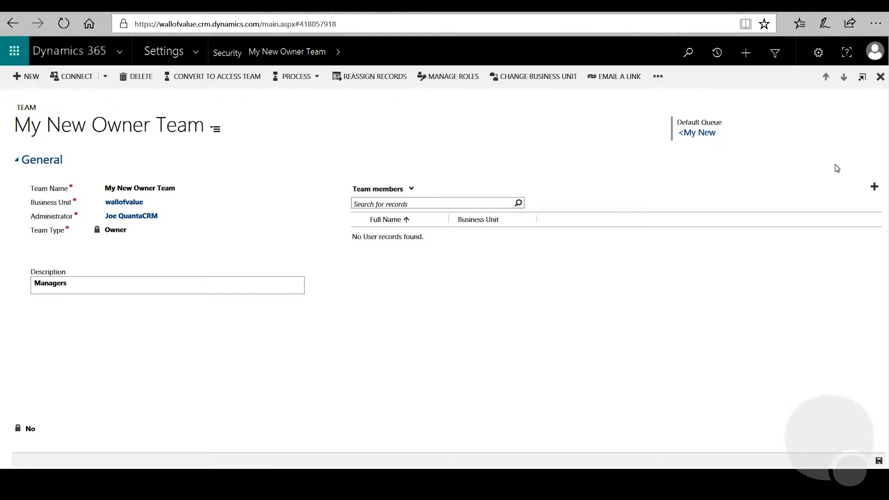
- Add two users from the lookup as members of My New Owner Team
{"action": "left_click", "coordinate": [872, 187]}
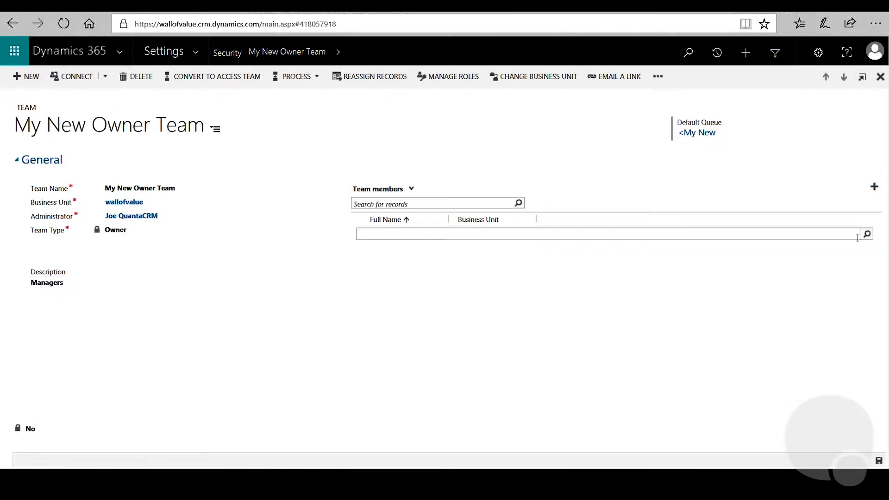
{"action": "left_click", "coordinate": [868, 234]}
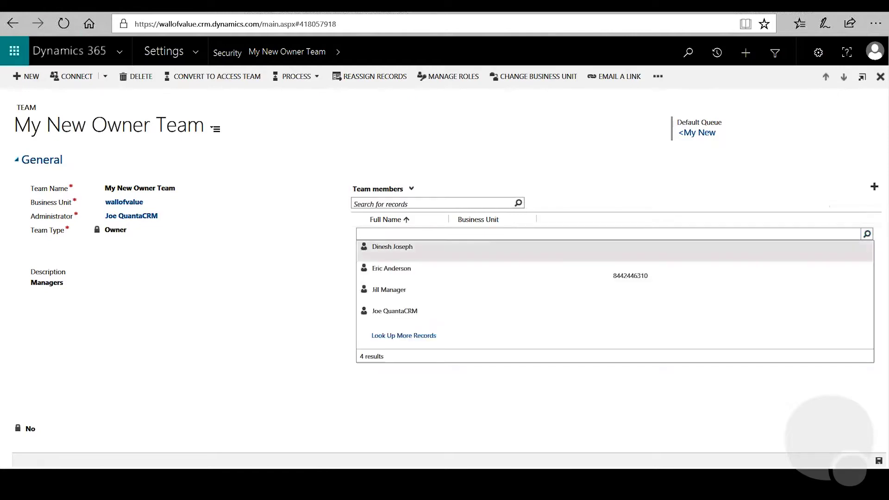
{"action": "left_click", "coordinate": [405, 255]}
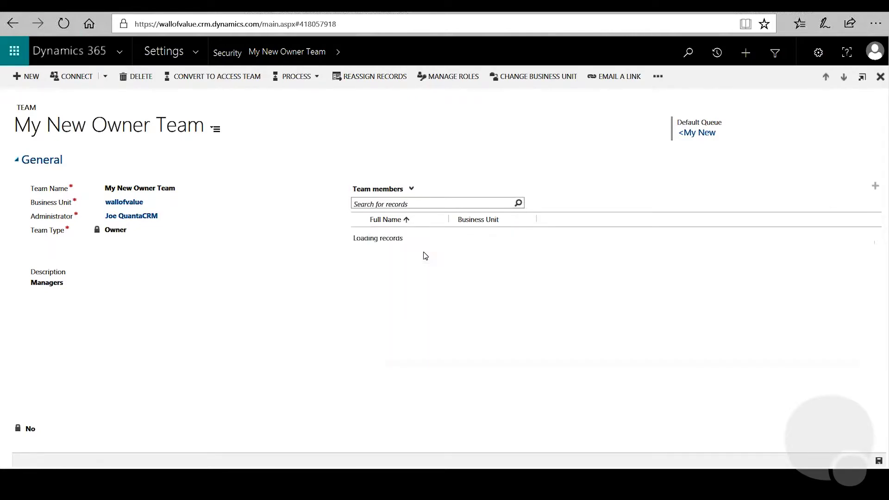
{"action": "left_click", "coordinate": [865, 188]}
{"action": "left_click", "coordinate": [851, 237]}
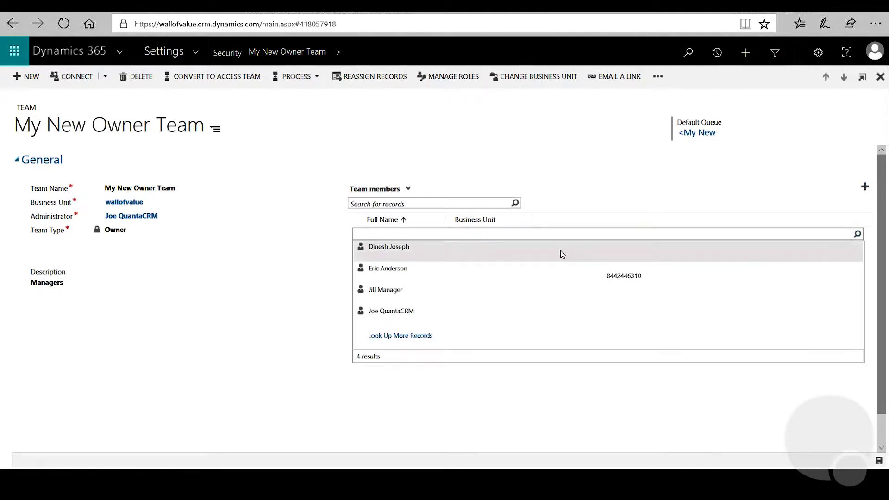
{"action": "left_click", "coordinate": [399, 272]}
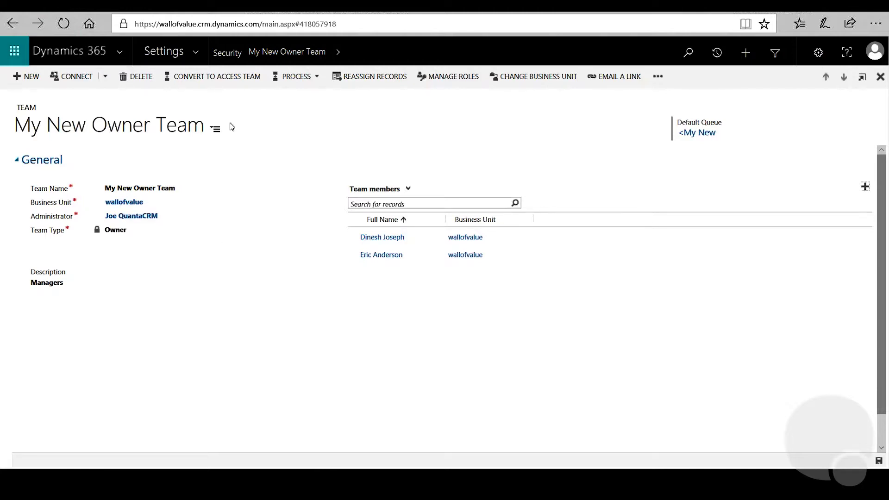
- Show the Security Roles view of My New Owner Team, which has no roles yet
{"action": "left_click", "coordinate": [332, 56]}
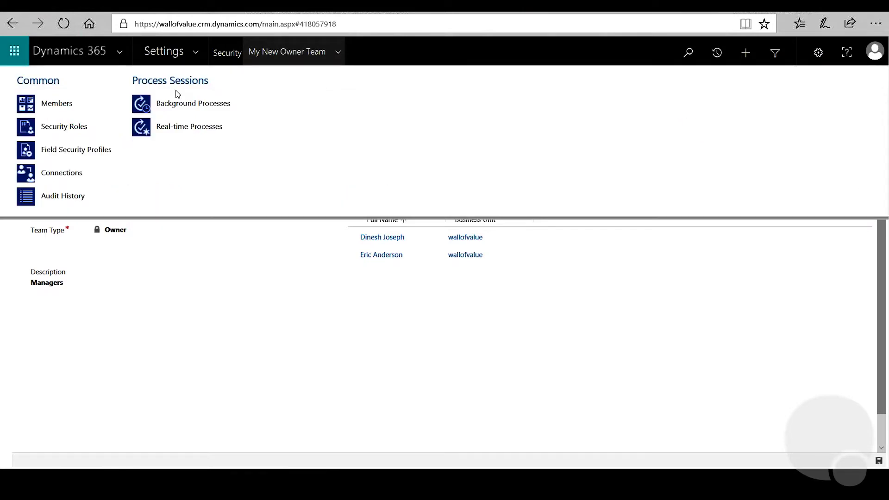
{"action": "left_click", "coordinate": [337, 53]}
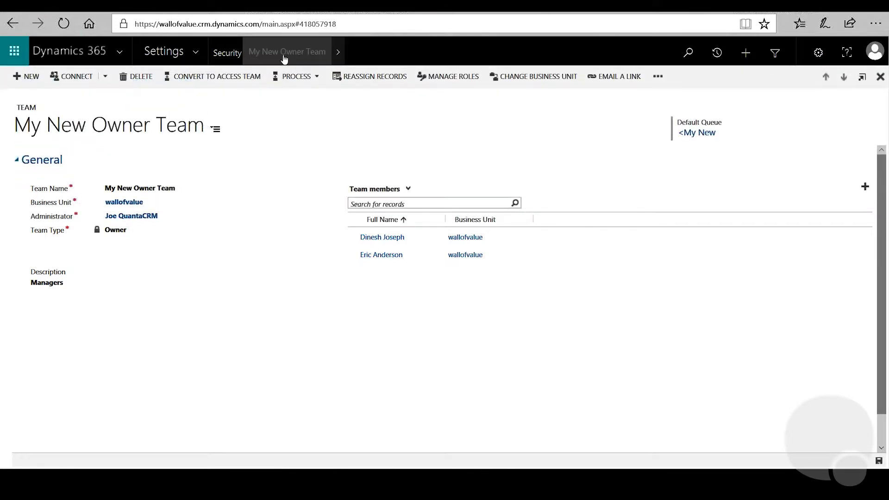
{"action": "left_click", "coordinate": [339, 56]}
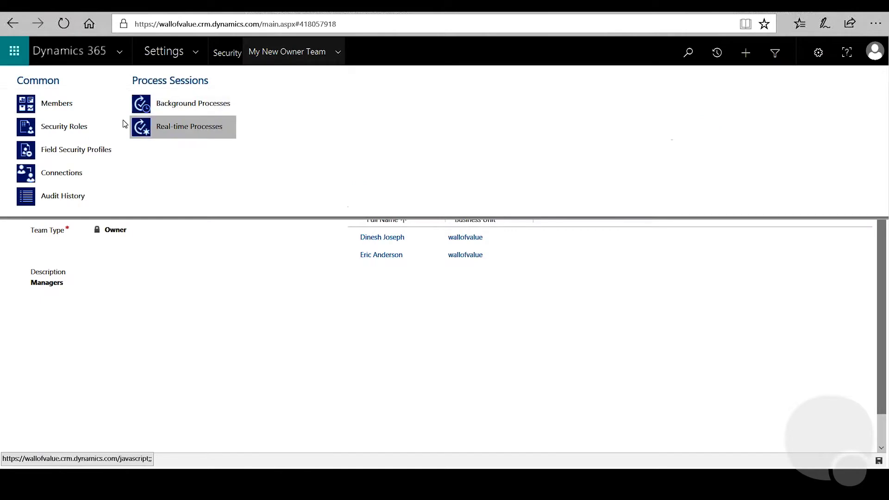
{"action": "left_click", "coordinate": [68, 127]}
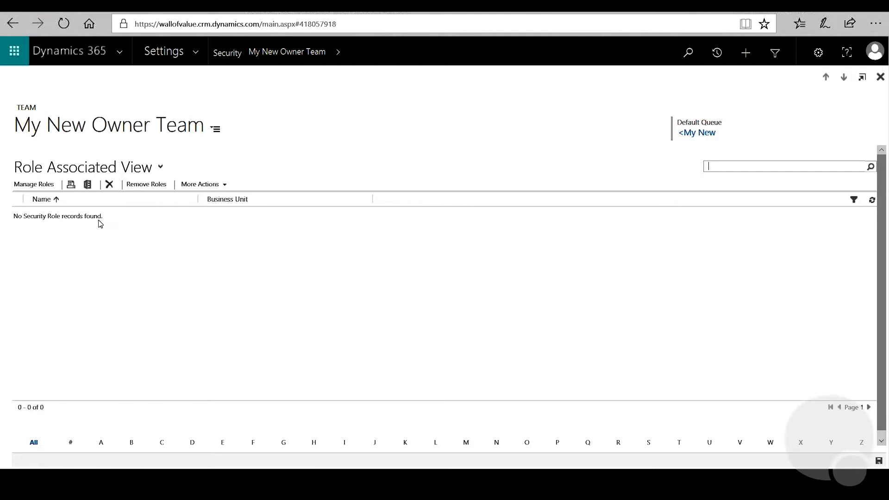
- Assign the Knowledge Manager and Marketing Manager security roles to the team
{"action": "left_click", "coordinate": [35, 184]}
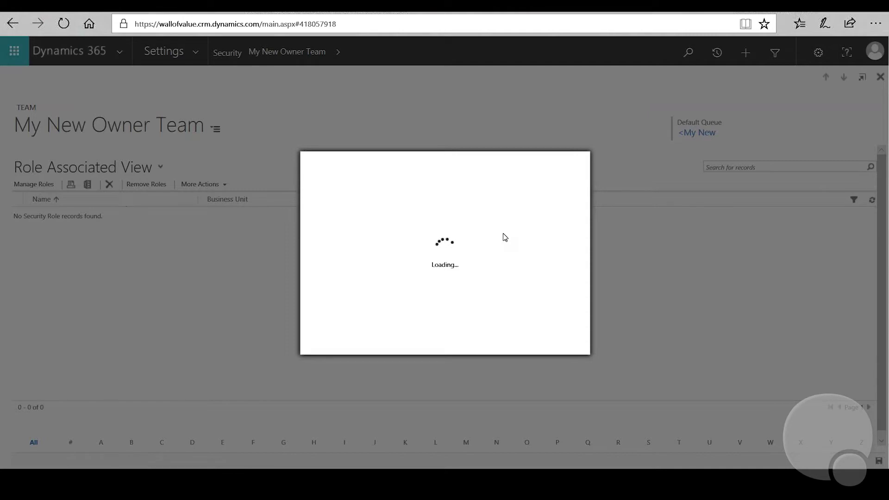
{"action": "left_click_drag", "start_coordinate": [566, 245], "coordinate": [568, 270]}
{"action": "left_click", "coordinate": [350, 265]}
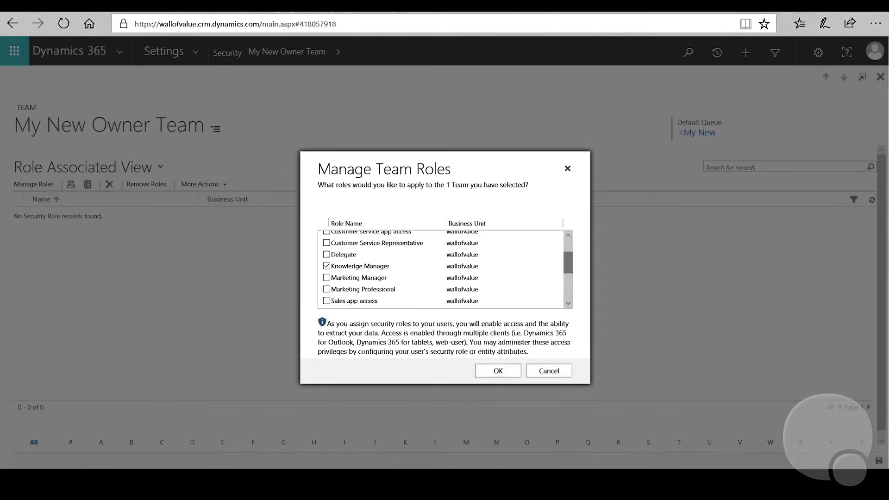
{"action": "left_click", "coordinate": [327, 278]}
{"action": "mouse_move", "coordinate": [569, 268]}
{"action": "left_mouse_down"}
{"action": "mouse_move", "coordinate": [572, 290]}
{"action": "mouse_move", "coordinate": [572, 243]}
{"action": "mouse_move", "coordinate": [571, 268]}
{"action": "left_mouse_up"}
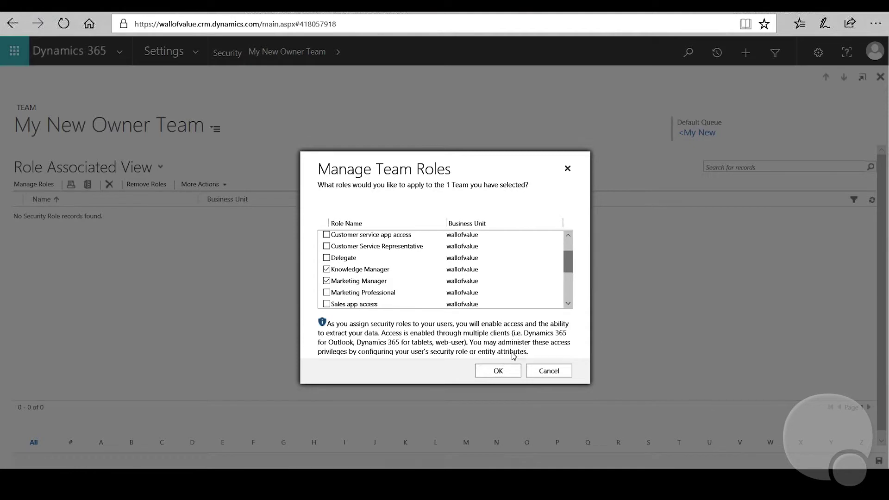
{"action": "left_click", "coordinate": [501, 371]}
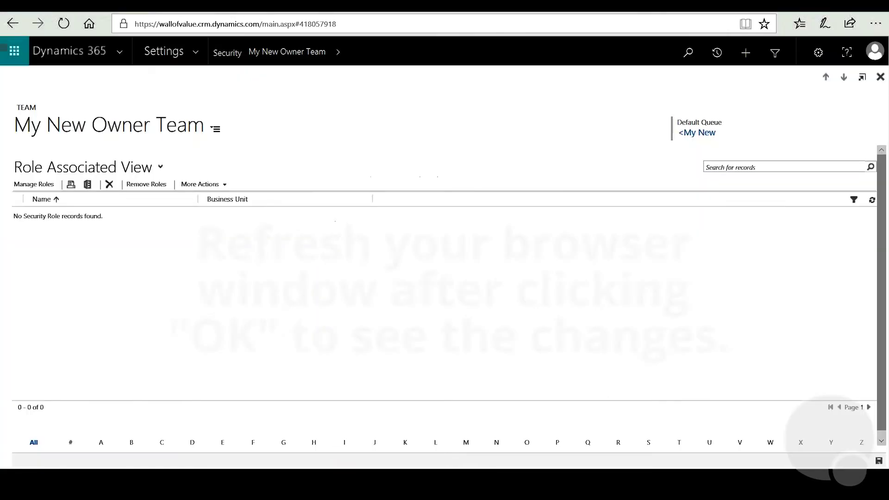
- Reload and confirm the team's roles list shows Knowledge Manager and Marketing Manager
{"action": "left_click", "coordinate": [64, 24]}
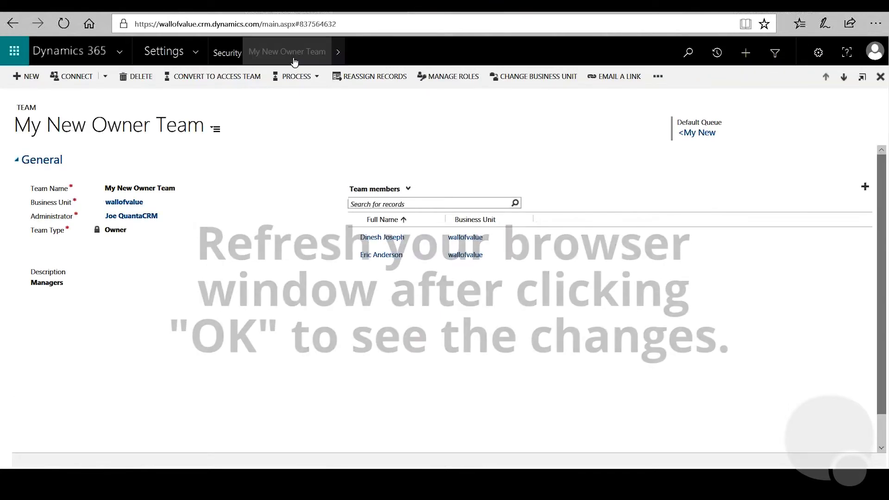
{"action": "left_click", "coordinate": [338, 55]}
{"action": "left_click", "coordinate": [69, 127]}
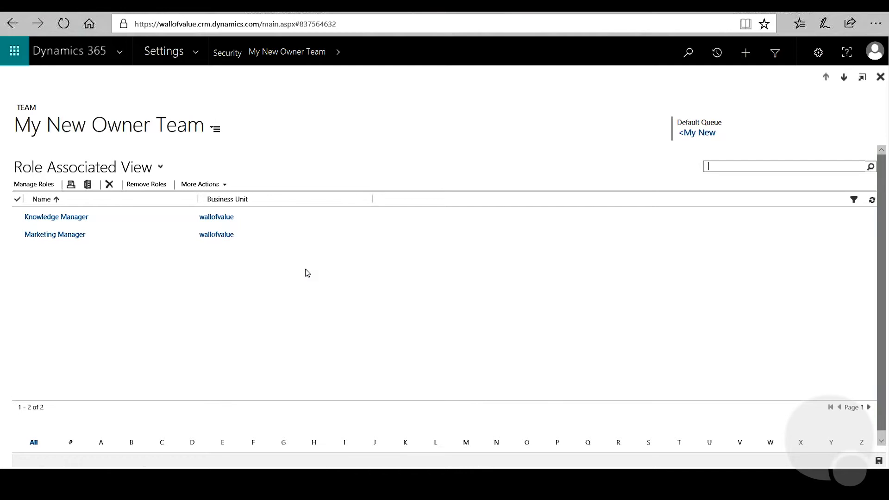
{"action": "left_click", "coordinate": [146, 226]}
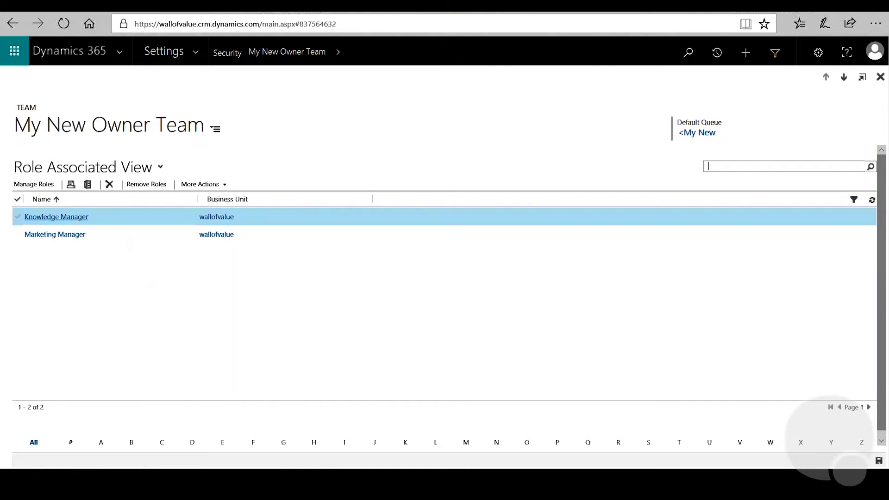
{"action": "left_click", "coordinate": [72, 233]}
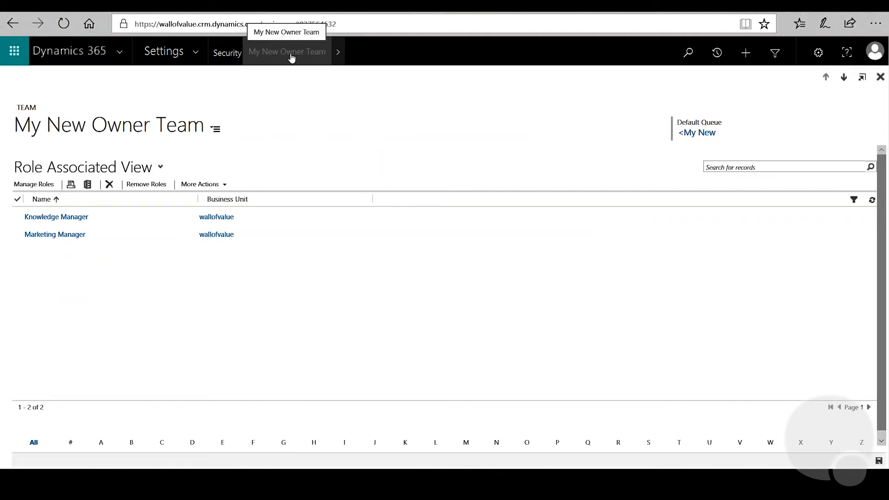
- Return to the team's main form and review the 'Managers' description without changing it
{"action": "left_click", "coordinate": [287, 54]}
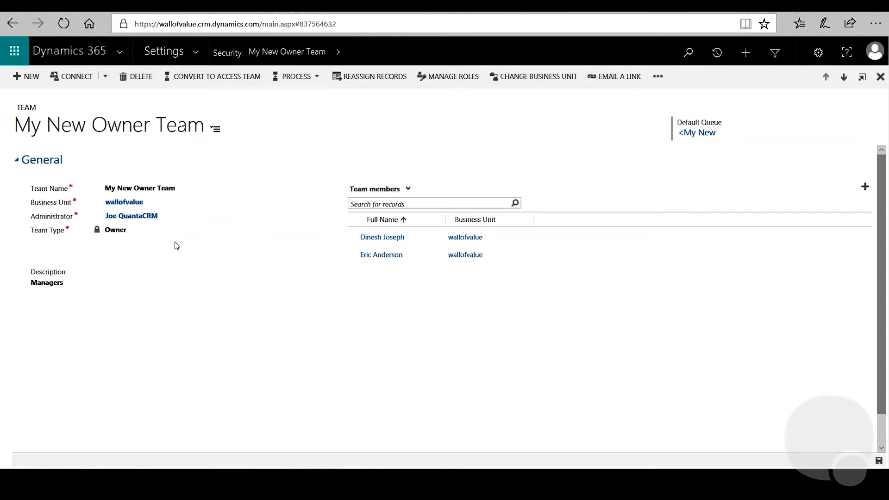
{"action": "left_click", "coordinate": [99, 287]}
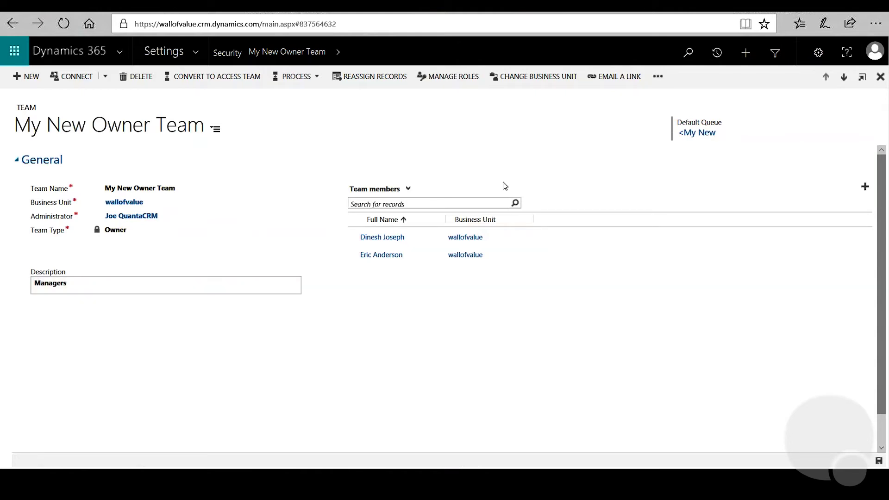
{"action": "left_click", "coordinate": [461, 203]}
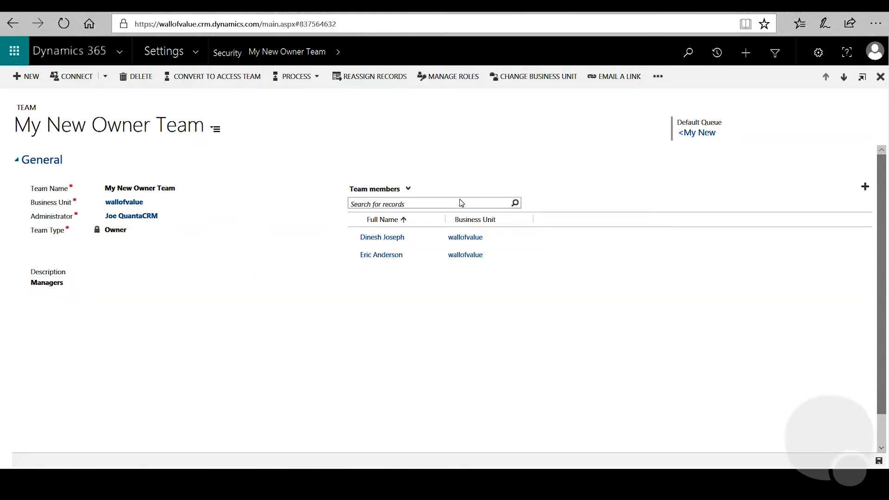